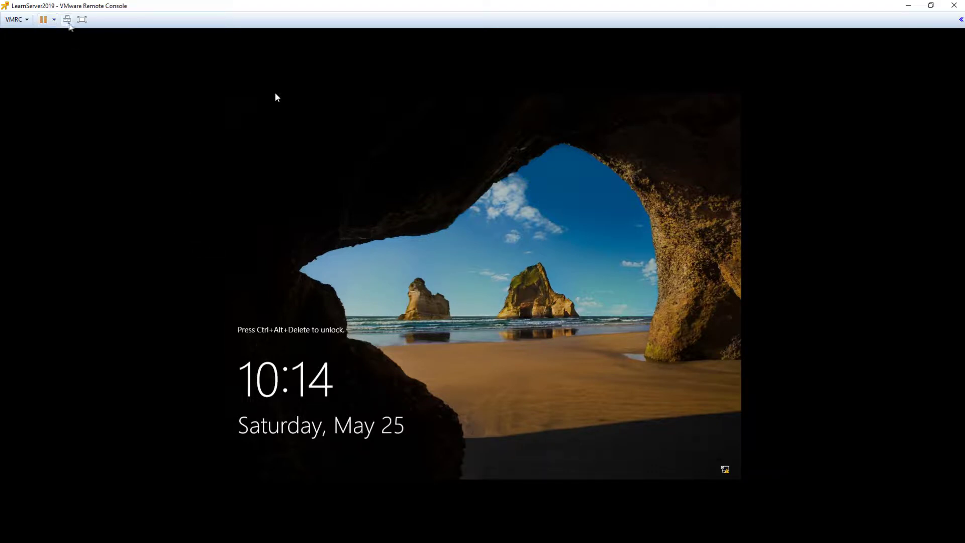
# Unlock the server with Ctrl+Alt+Del and sign in with the Administrator password.
pyautogui.click(67, 19)
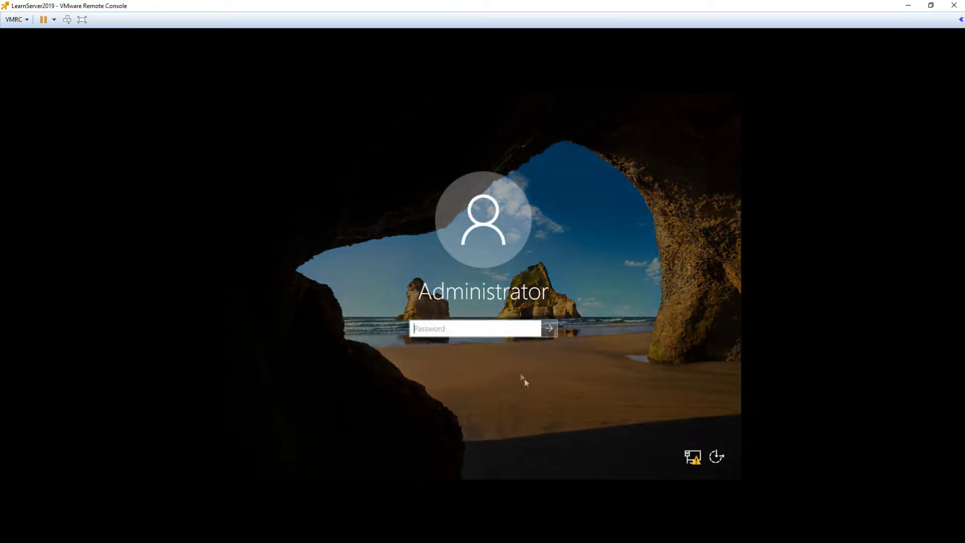
pyautogui.click(496, 323)
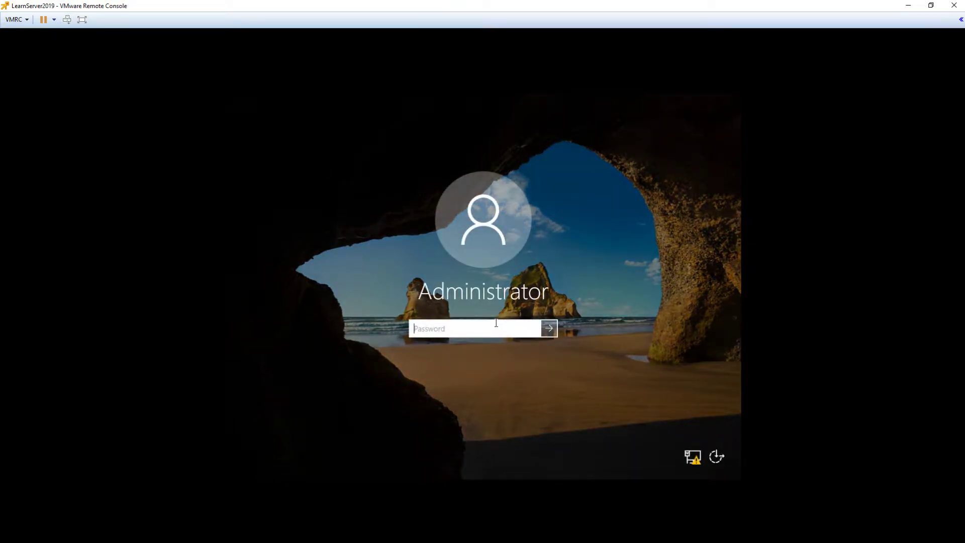
pyautogui.write('****')
pyautogui.press('BackSpace')
pyautogui.press('BackSpace')
pyautogui.press('BackSpace')
pyautogui.press('BackSpace')
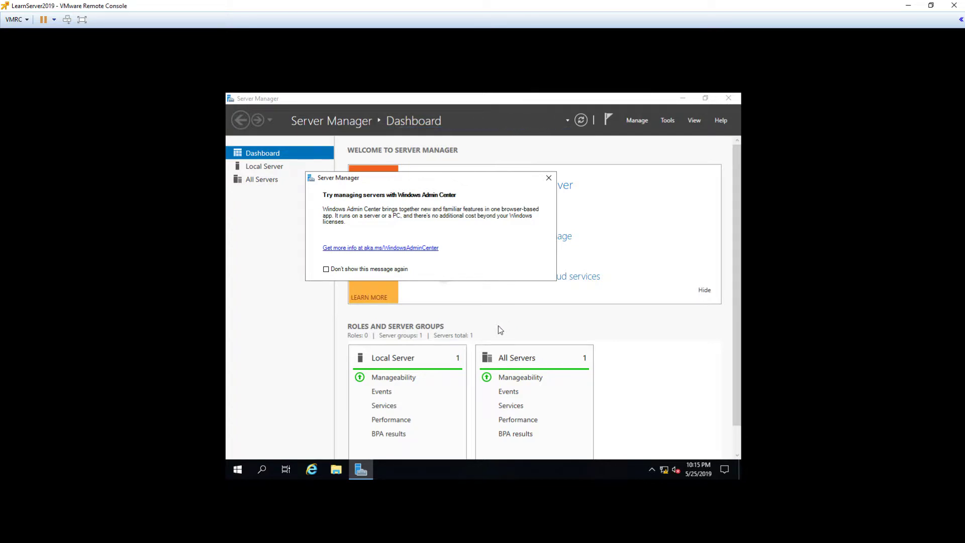
# Close the Windows Admin Center notice and show the Local Server properties.
pyautogui.click(547, 178)
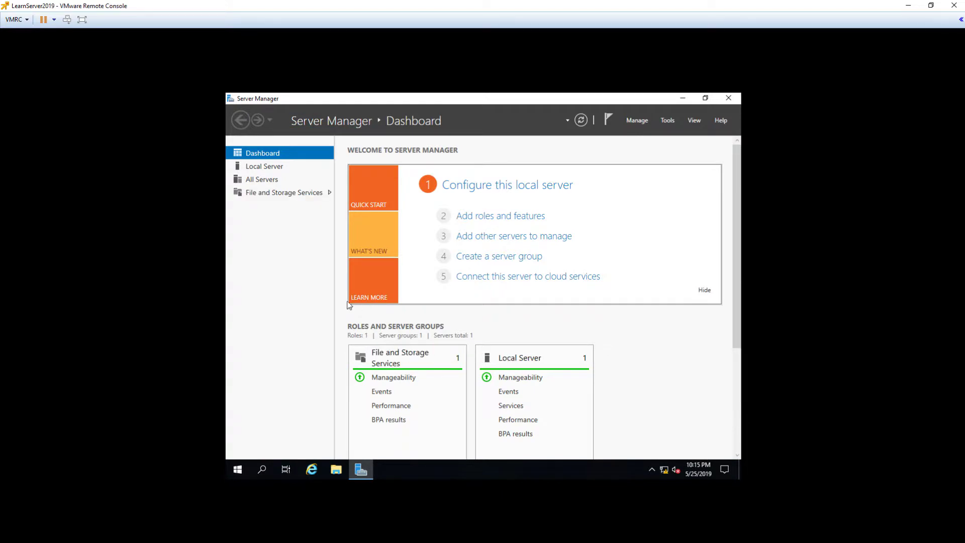
pyautogui.click(253, 166)
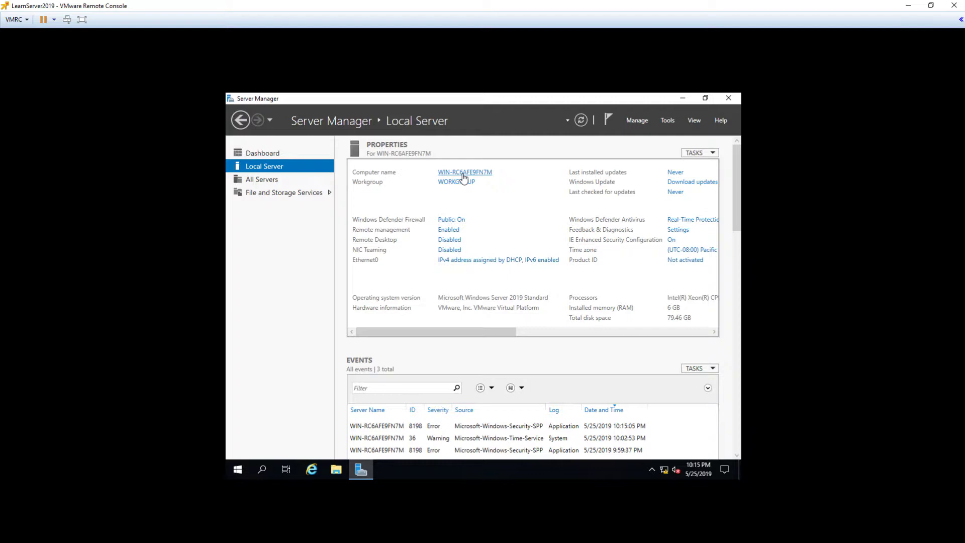
# Change the computer name to LearnServer2019, acknowledge the restart notice, and close System Properties.
pyautogui.click(464, 172)
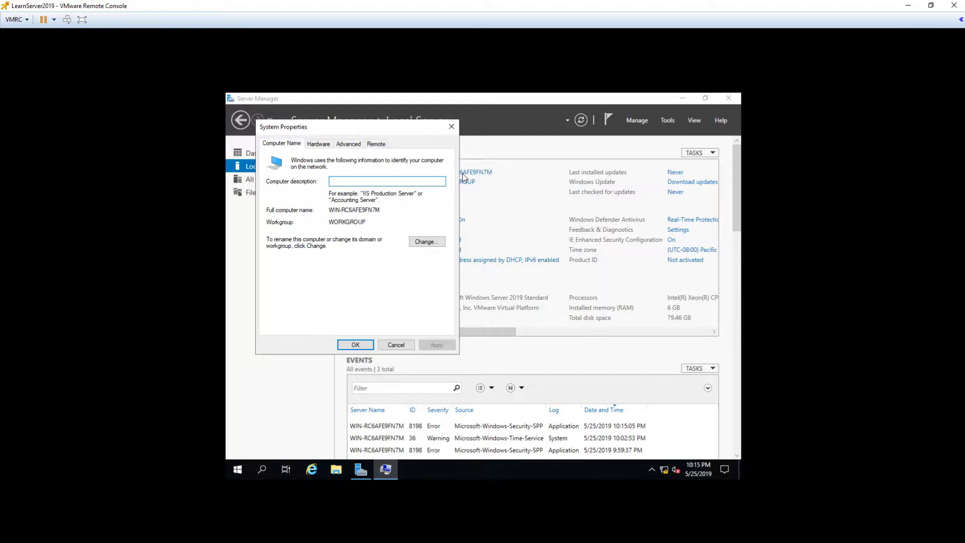
pyautogui.click(422, 245)
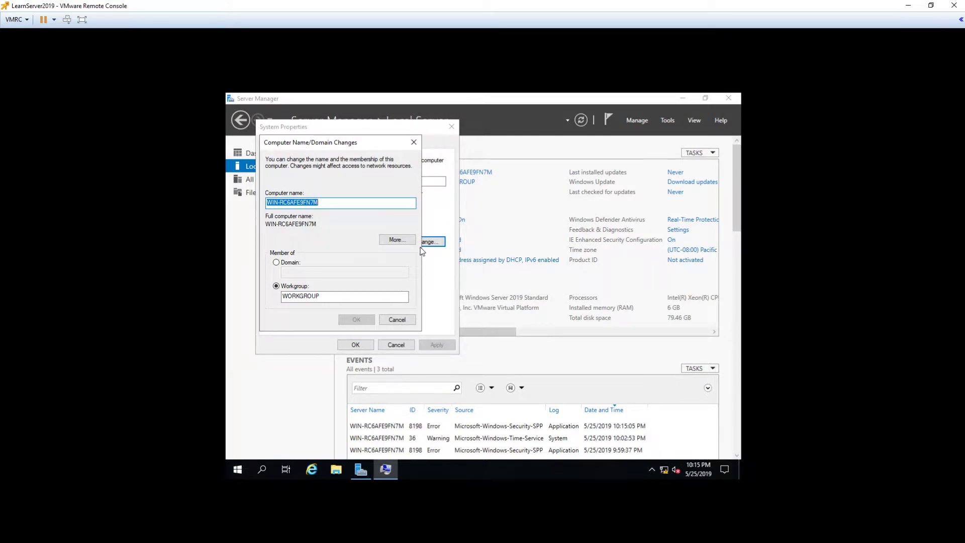
pyautogui.write('Lea')
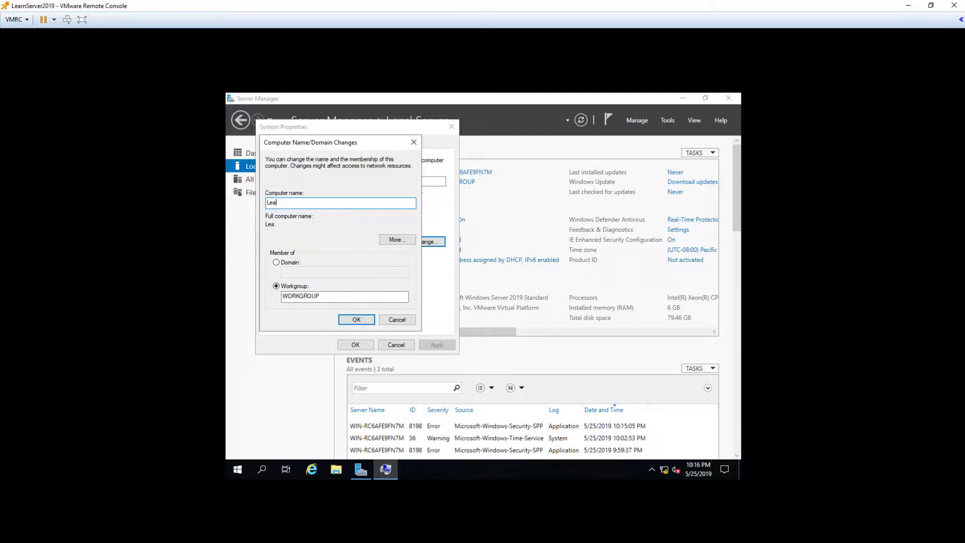
pyautogui.write('rnServer2019')
pyautogui.click(345, 319)
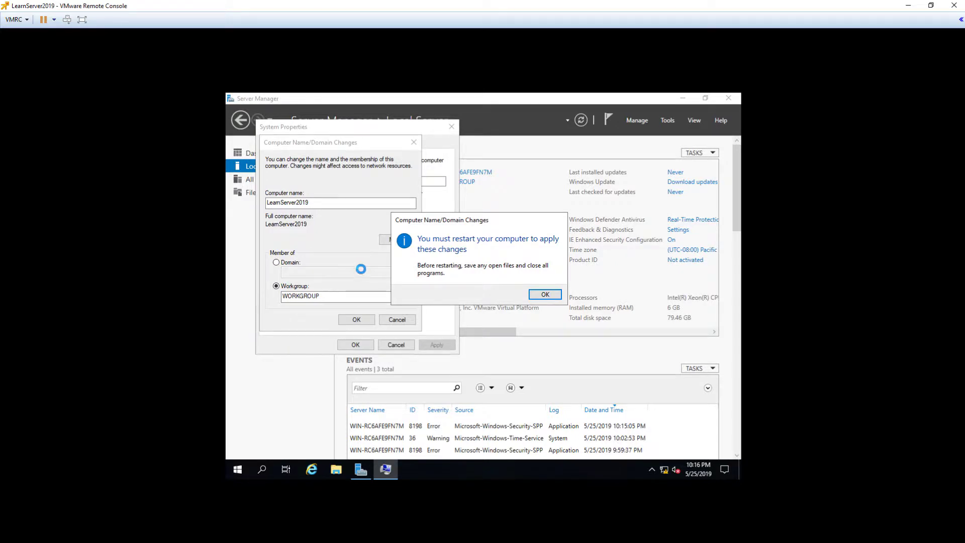
pyautogui.click(545, 295)
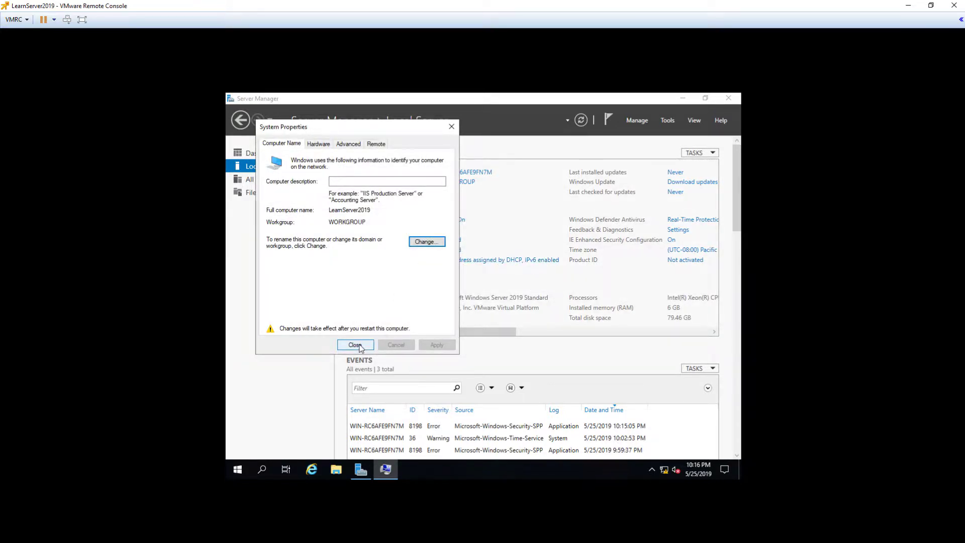
pyautogui.click(359, 345)
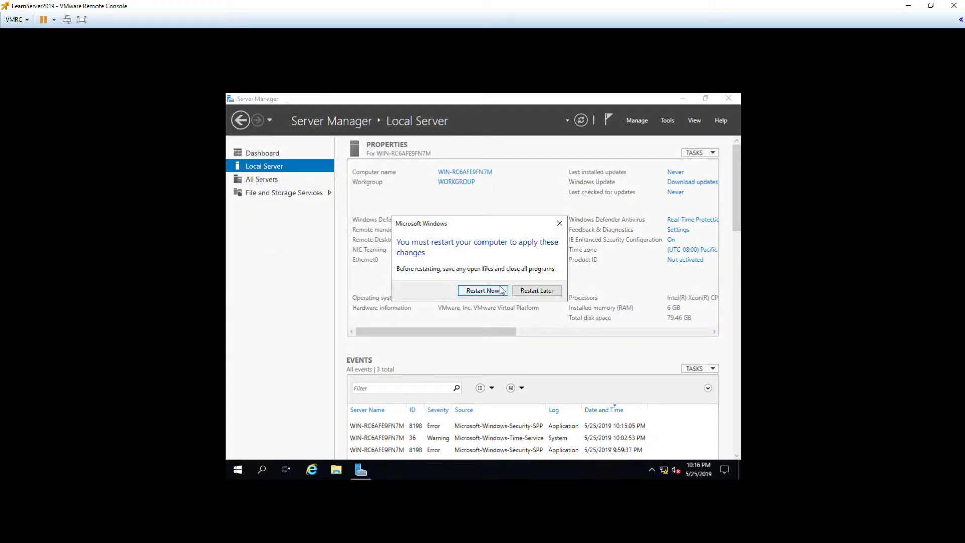
# Restart now, sign back in as Administrator, and close the Windows Admin Center notice.
pyautogui.click(481, 291)
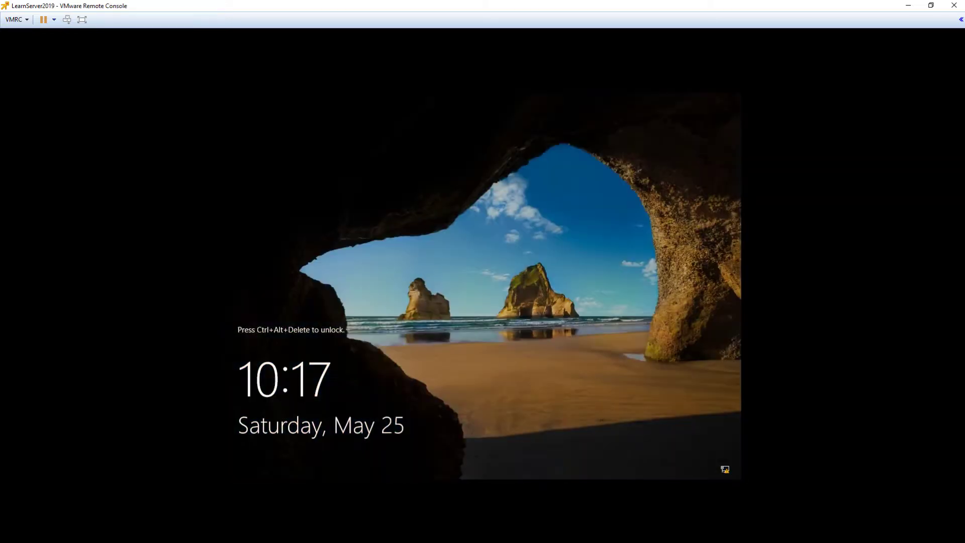
pyautogui.hotkey('ctrl', 'alt', 'Delete')
pyautogui.press('Return')
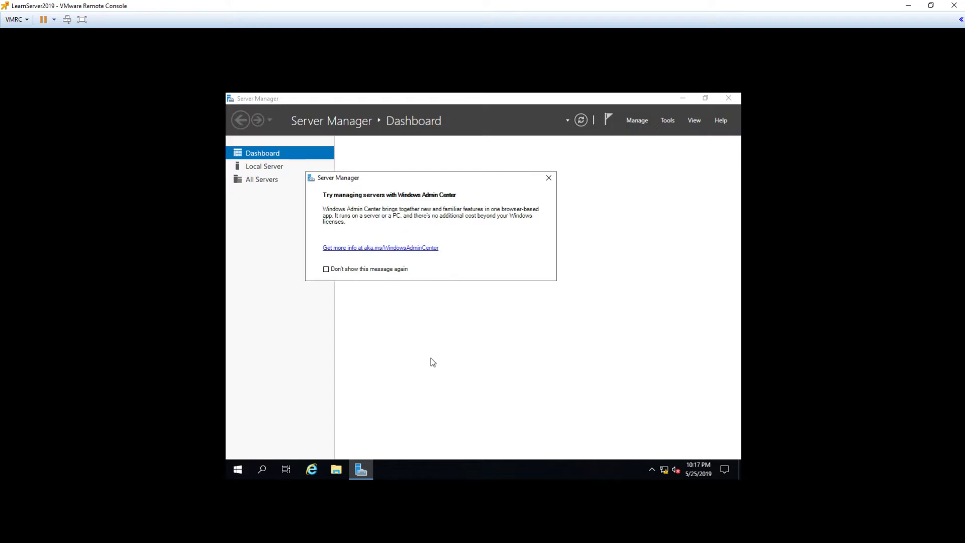
pyautogui.click(549, 178)
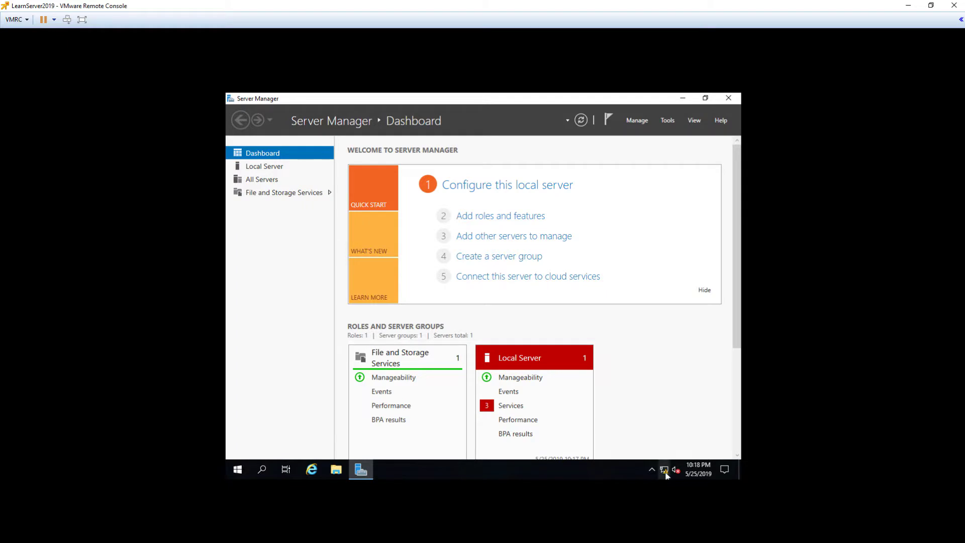
# Open Network & Internet settings from the tray icon, then the network adapter list.
pyautogui.moveTo(665, 472)
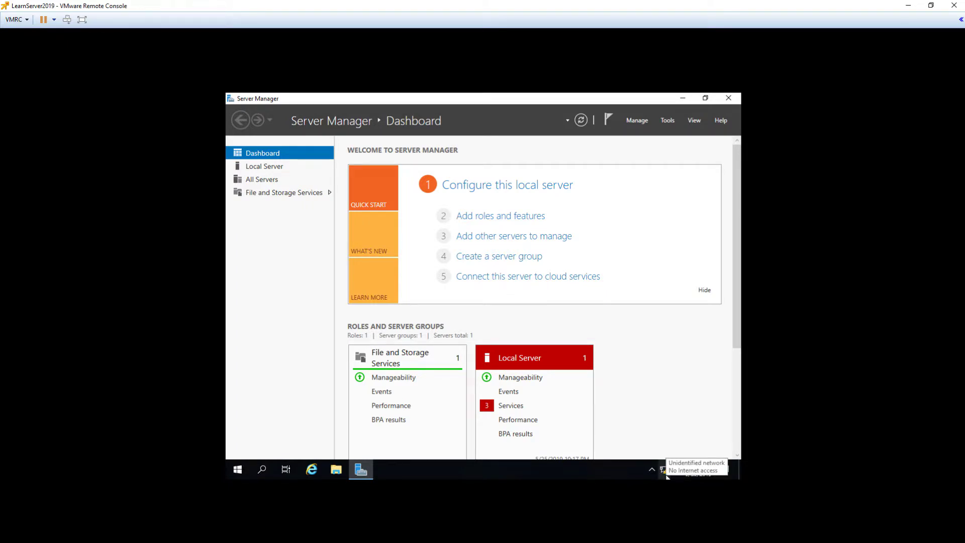
pyautogui.rightClick(665, 471)
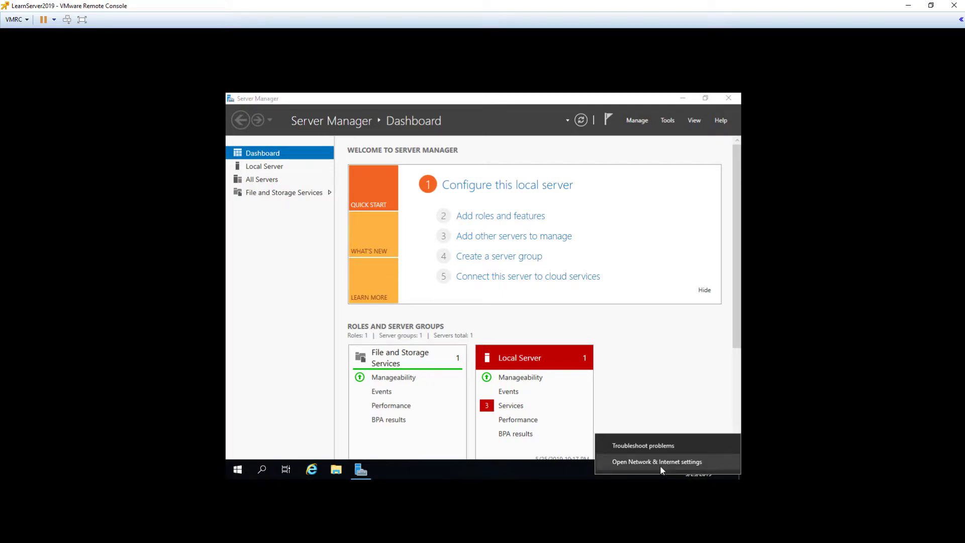
pyautogui.click(660, 467)
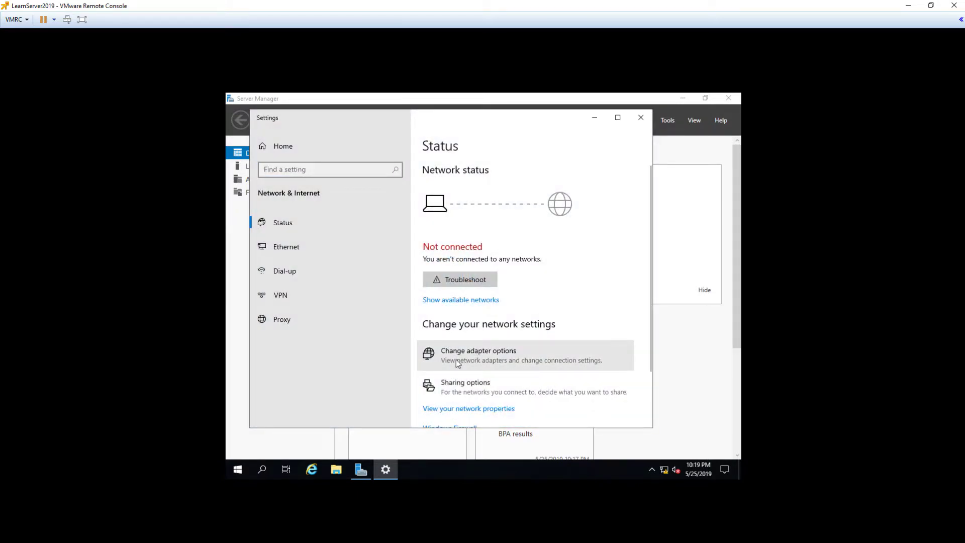
pyautogui.click(457, 360)
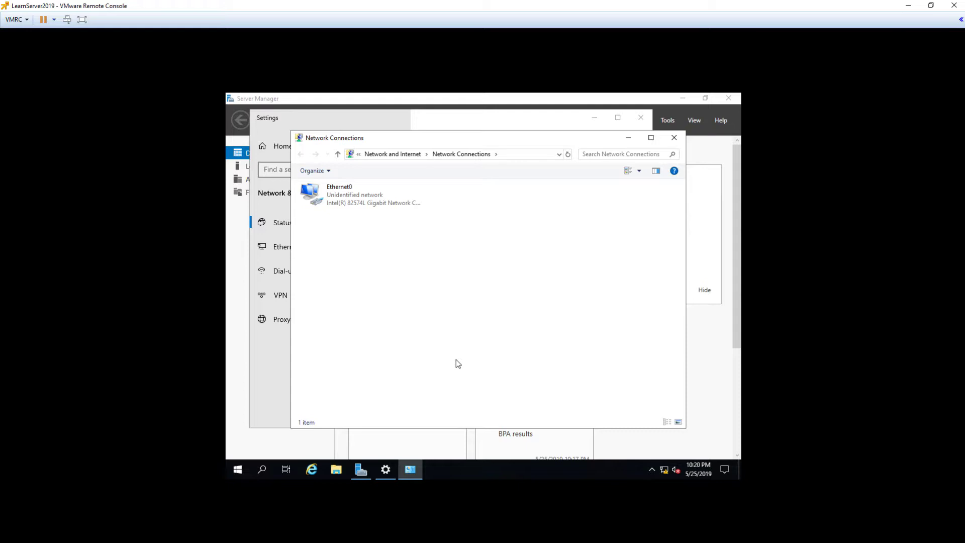
# Open the Properties dialog of the Ethernet0 adapter from its context menu.
pyautogui.rightClick(370, 210)
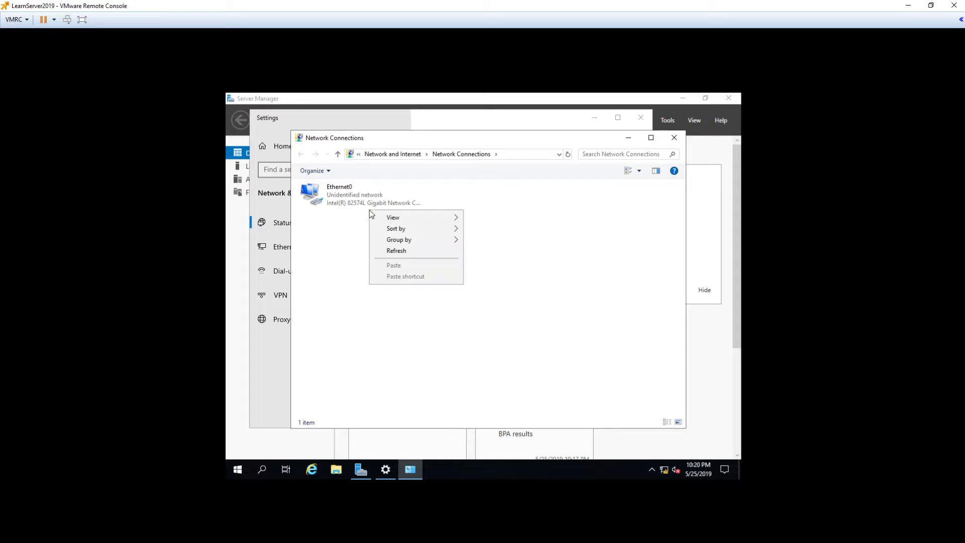
pyautogui.press('Escape')
pyautogui.rightClick(360, 205)
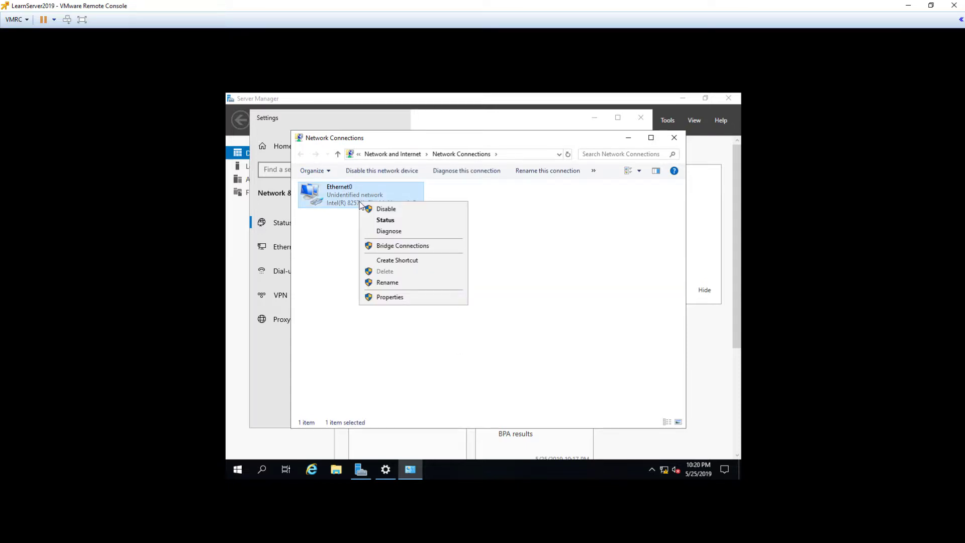
pyautogui.click(405, 296)
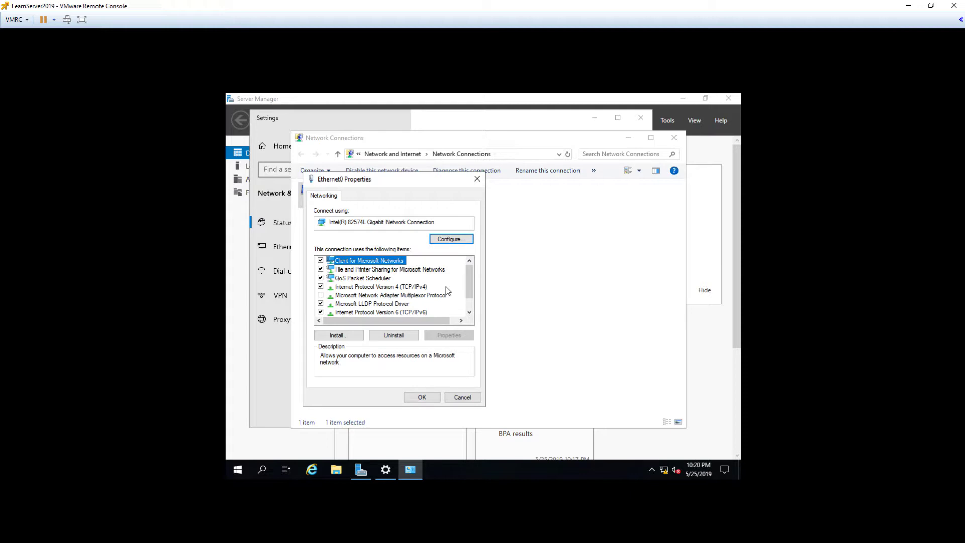
# Select Internet Protocol Version 4 (TCP/IPv4), briefly checking IPv6, and open its properties.
pyautogui.click(403, 295)
pyautogui.click(401, 288)
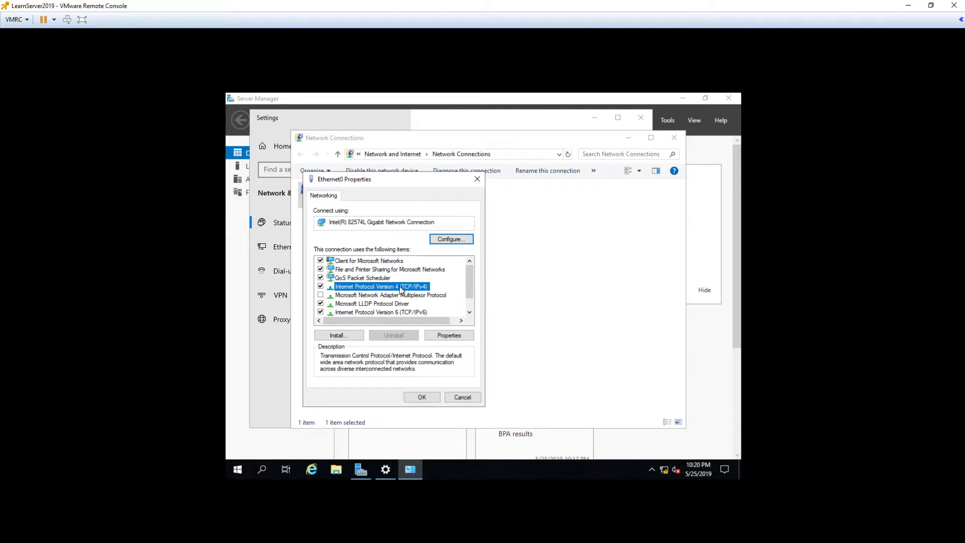
pyautogui.click(402, 313)
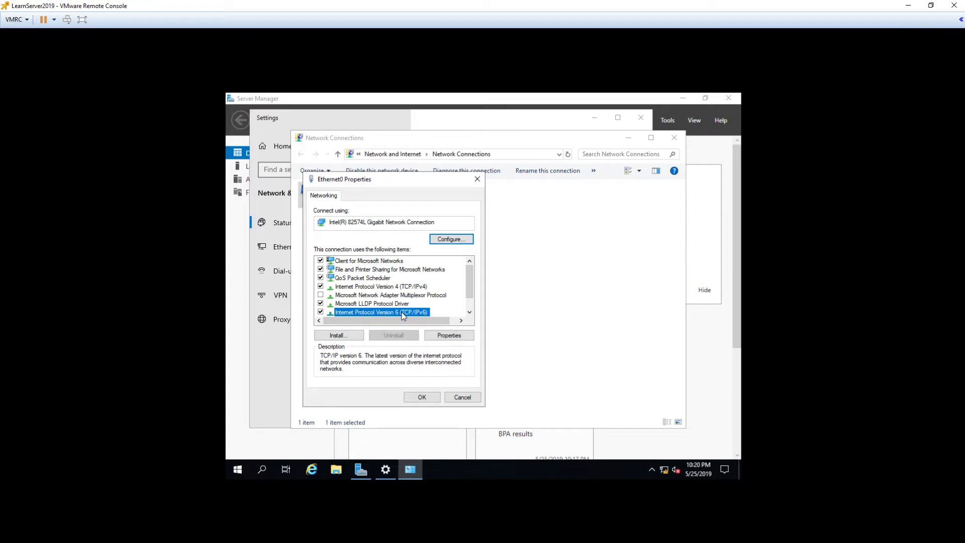
pyautogui.click(411, 288)
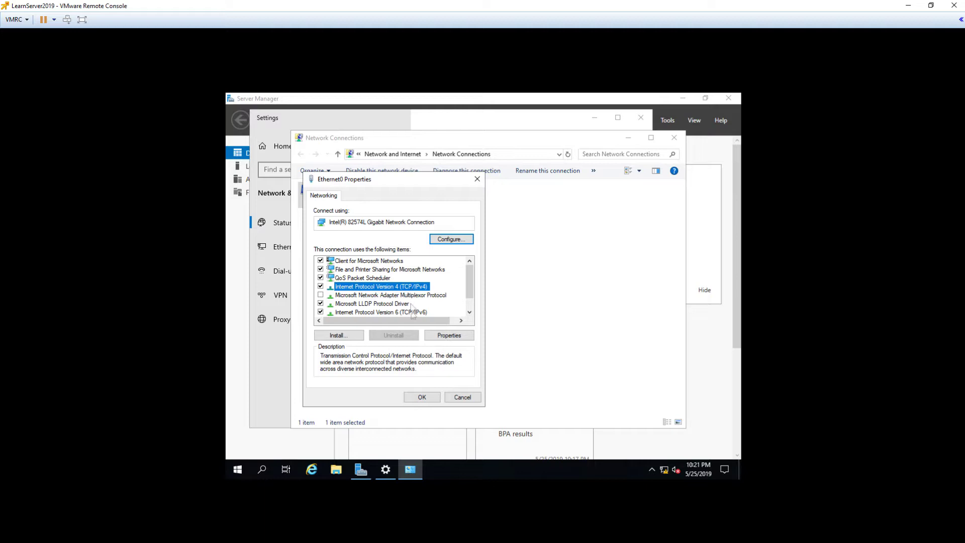
pyautogui.click(442, 337)
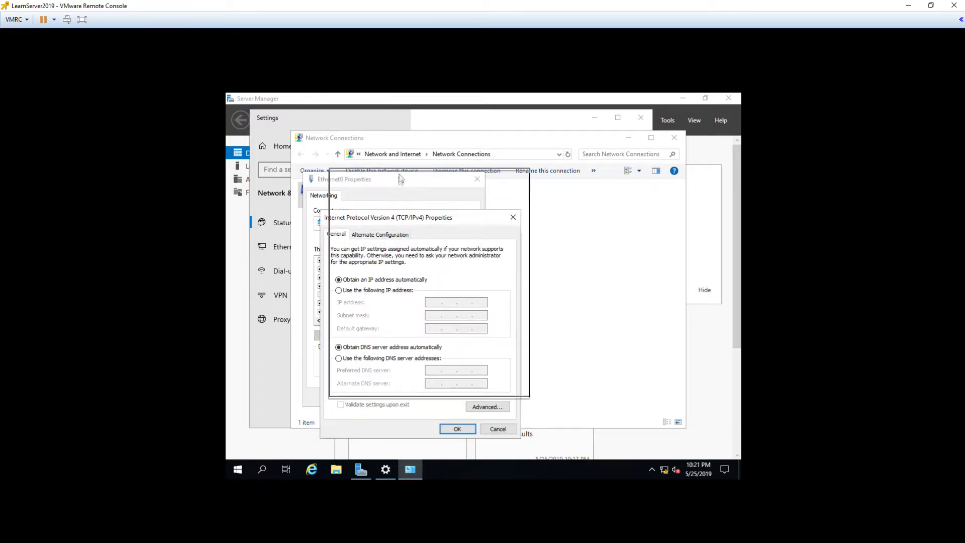
# Move the IPv4 dialog higher and choose 'Use the following IP address'.
pyautogui.moveTo(392, 219); pyautogui.dragTo(401, 178)
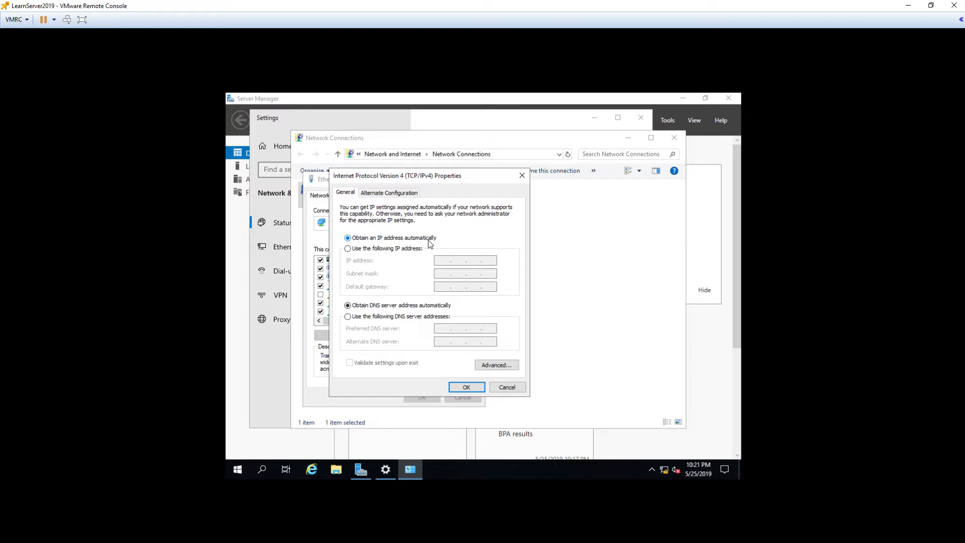
pyautogui.click(369, 249)
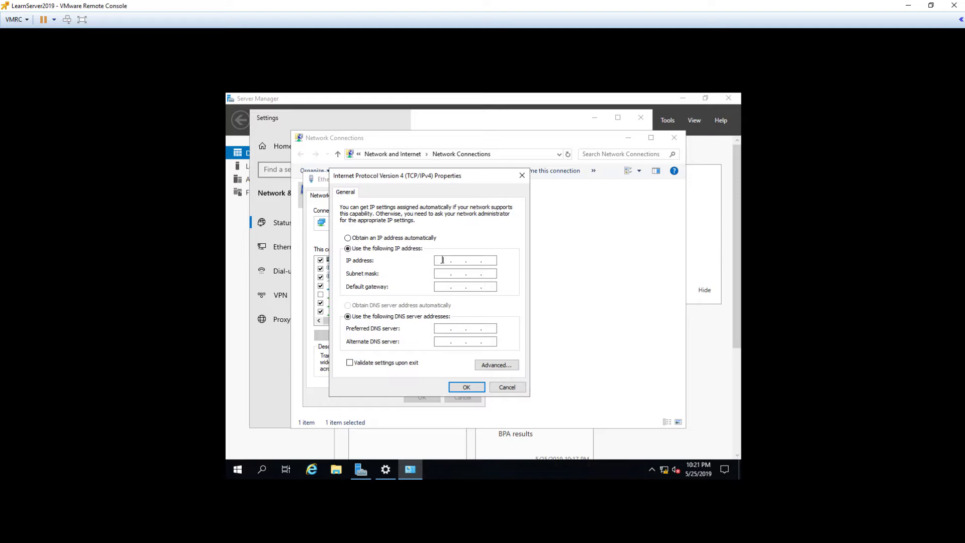
# Enter IP address 192.168.10.100, letting the subnet mask fill in as 255.255.255.0.
pyautogui.click(442, 260)
pyautogui.write('192 . 168 . 10 . 100')
pyautogui.press('Tab')
# Keep mask 255.255.255.0, set gateway 192.168.10.1 and DNS servers 8.8.8.8 and 8.8.4.4.
pyautogui.click(447, 274)
pyautogui.click(444, 286)
pyautogui.write('192')
pyautogui.write('16810')
pyautogui.write('1')
pyautogui.click(445, 329)
pyautogui.write('8')
pyautogui.write('.8.8.8')
pyautogui.write('8.8.4.4')
# Save the static IPv4 settings with DNS servers 8.8.8.8 and 8.8.4.4.
pyautogui.click(467, 388)
# Close Ethernet0 Properties, answer No to network discovery, and bring up the Start menu.
pyautogui.click(423, 396)
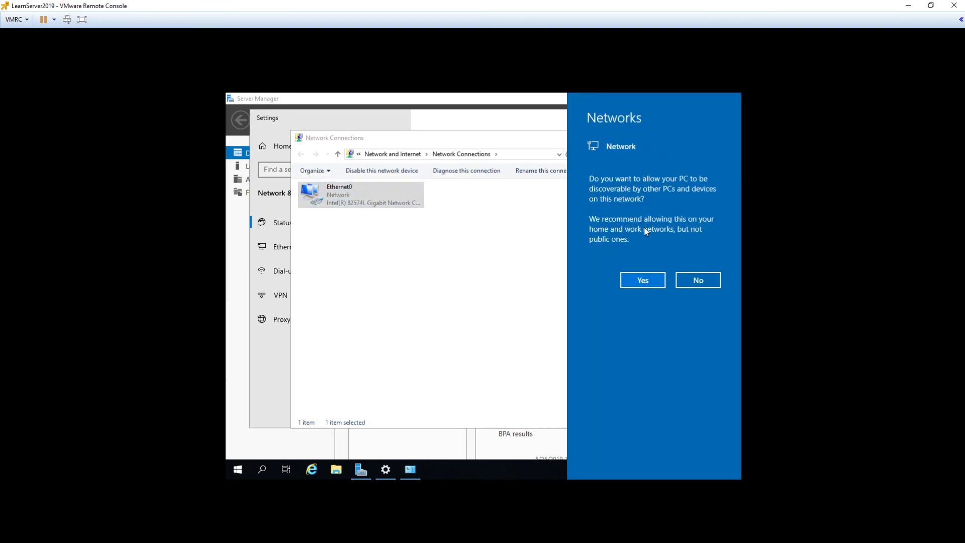
pyautogui.click(709, 285)
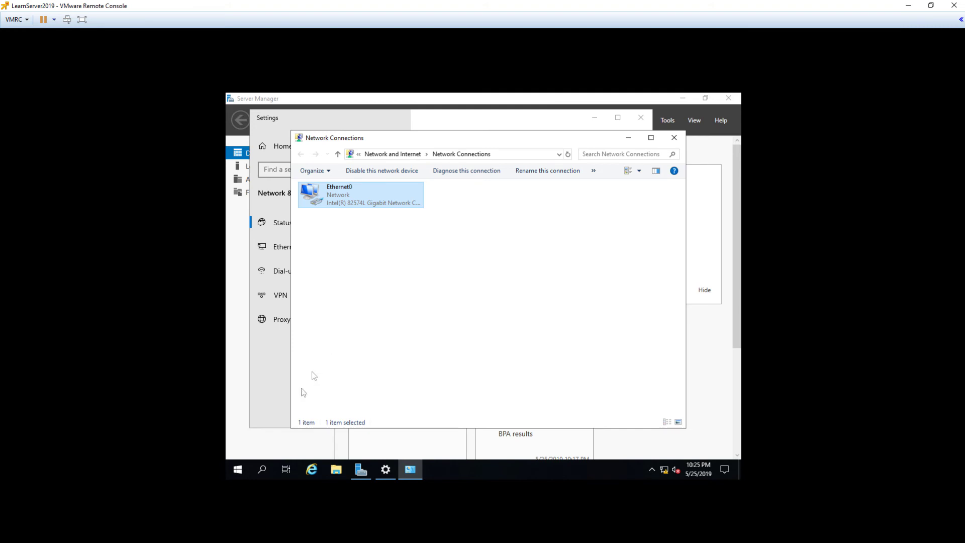
pyautogui.click(246, 469)
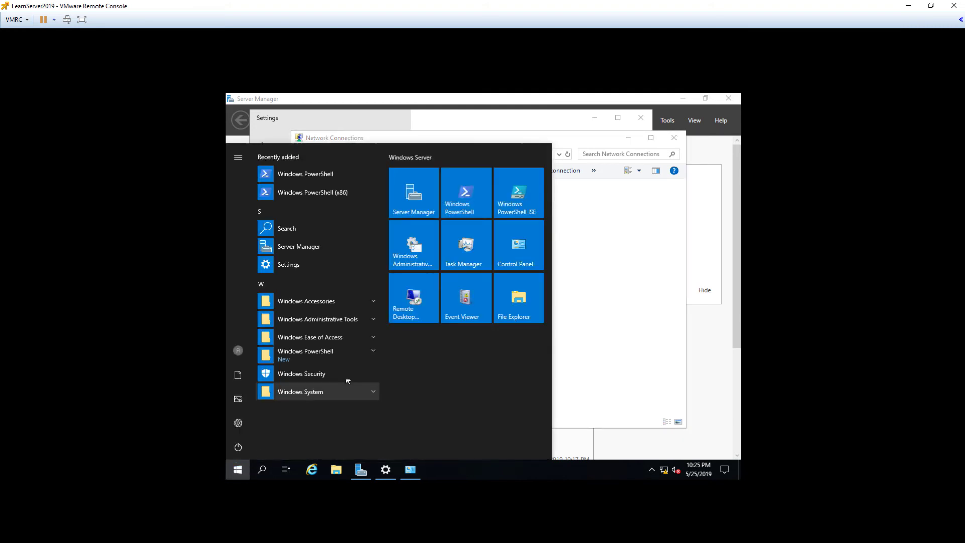
# Run Windows PowerShell as administrator from its Start tile and focus the console.
pyautogui.rightClick(464, 198)
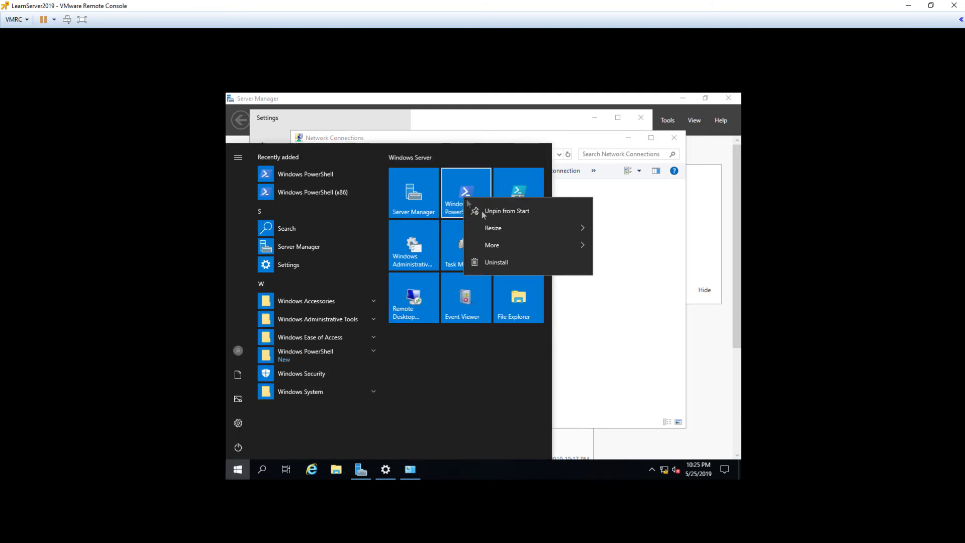
pyautogui.moveTo(507, 245)
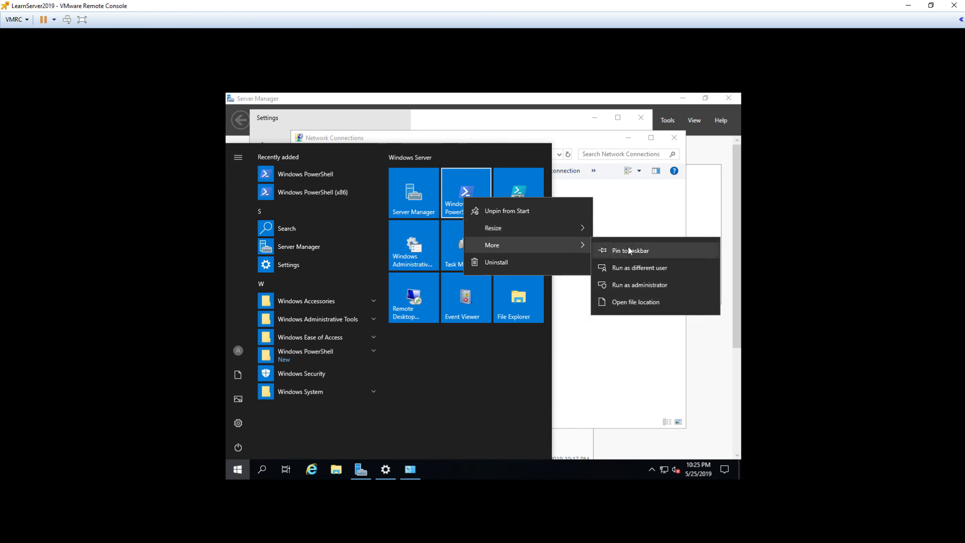
pyautogui.click(634, 285)
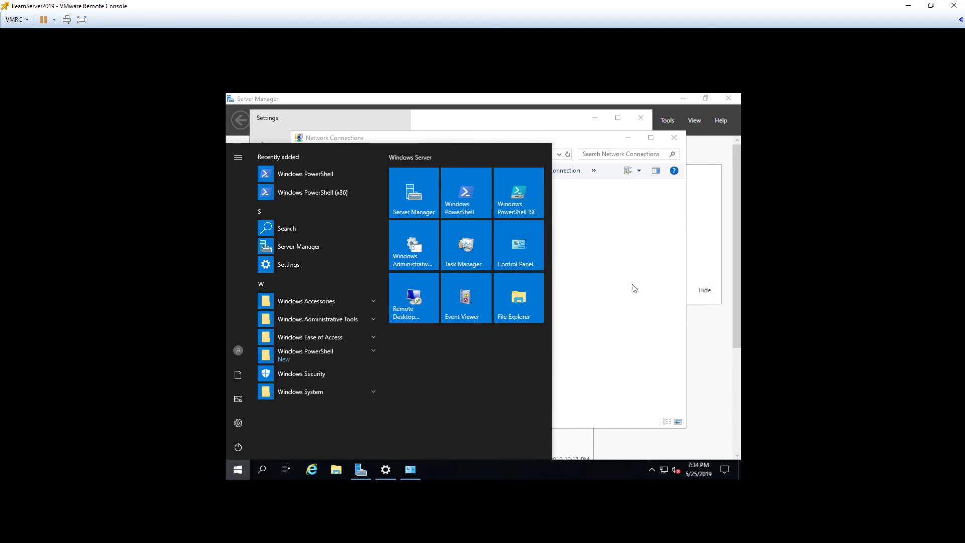
pyautogui.click(470, 240)
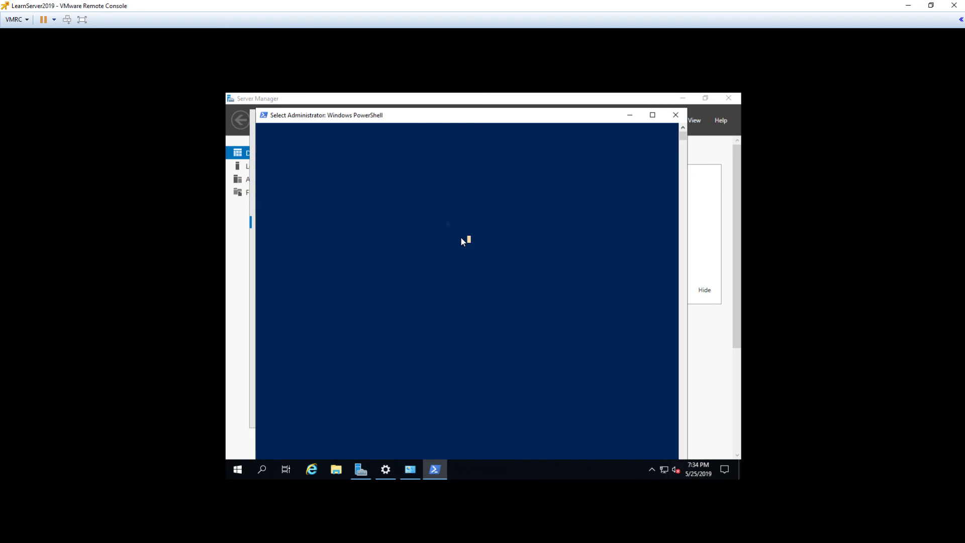
# Run ping 8.8.8.8 in PowerShell, getting 4 of 4 replies with 0% loss.
pyautogui.press('Return')
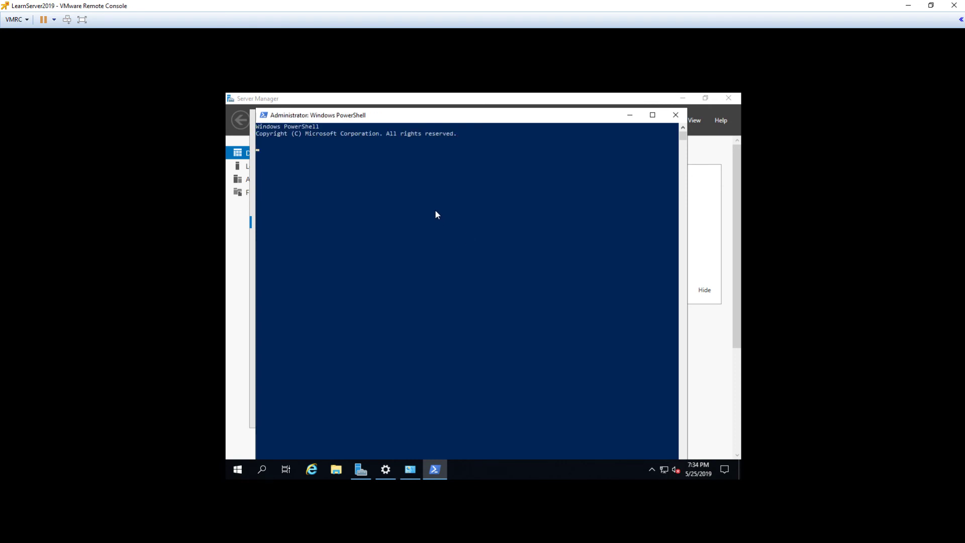
pyautogui.click(436, 215)
pyautogui.write('ping ping')
pyautogui.press('BackSpace')
pyautogui.press('BackSpace')
pyautogui.press('BackSpace')
pyautogui.press('BackSpace')
pyautogui.press('BackSpace')
pyautogui.write('8.8.8.8')
pyautogui.press('Return')
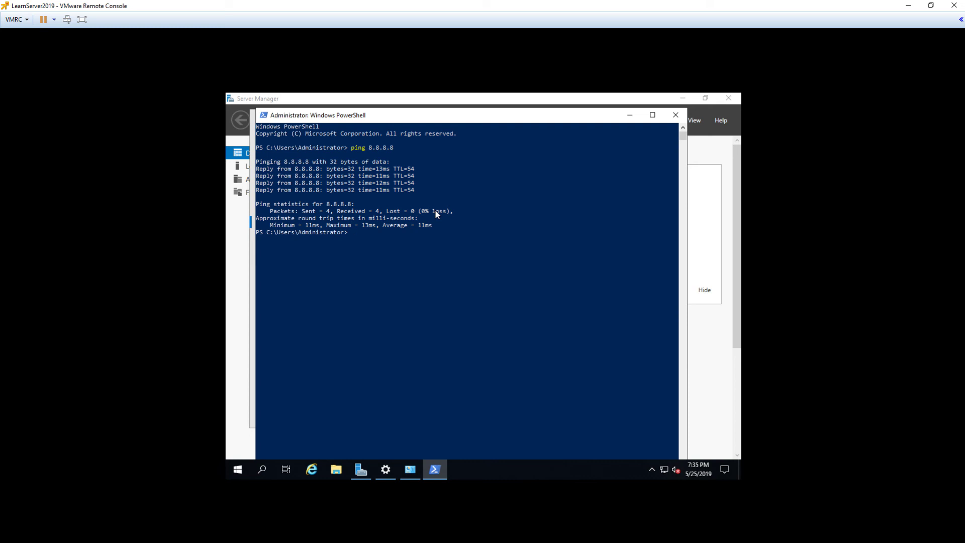
# Run ping google.com and see it resolve to 172.217.7.238 with replies.
pyautogui.write('ping google.com')
pyautogui.press('Return')
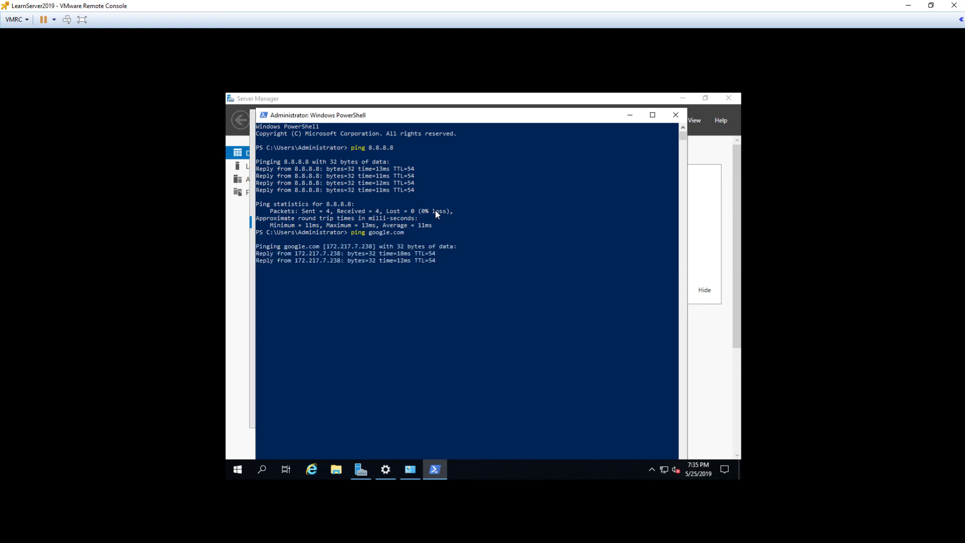